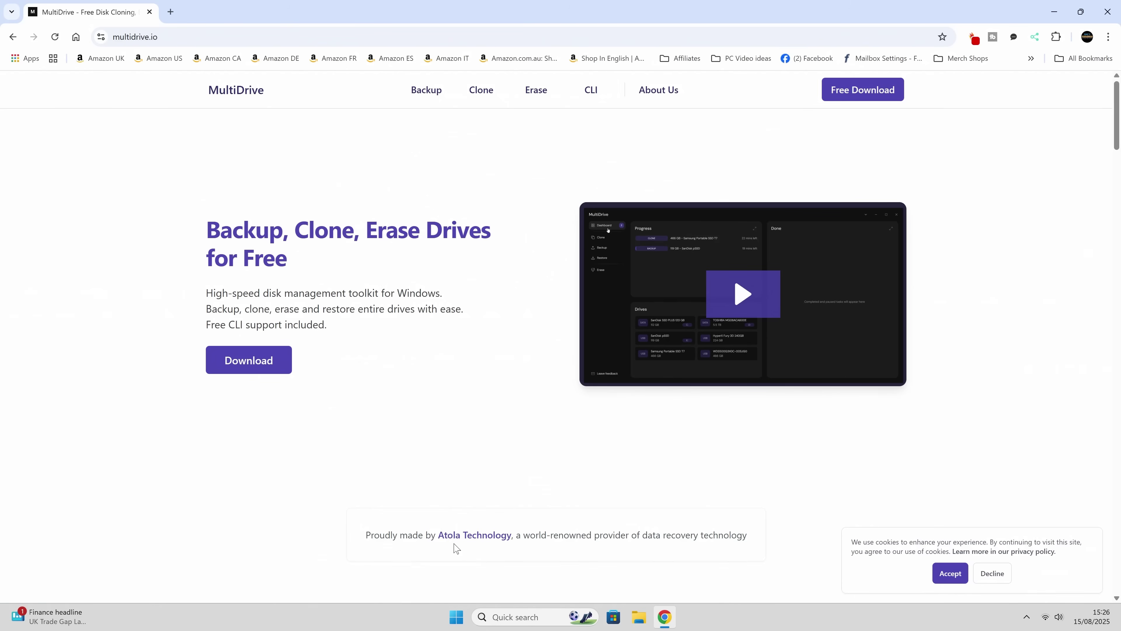
Accept the multidrive.io cookie notice and scroll down to the Explore MultiDrive tour section
left_click(944, 575)
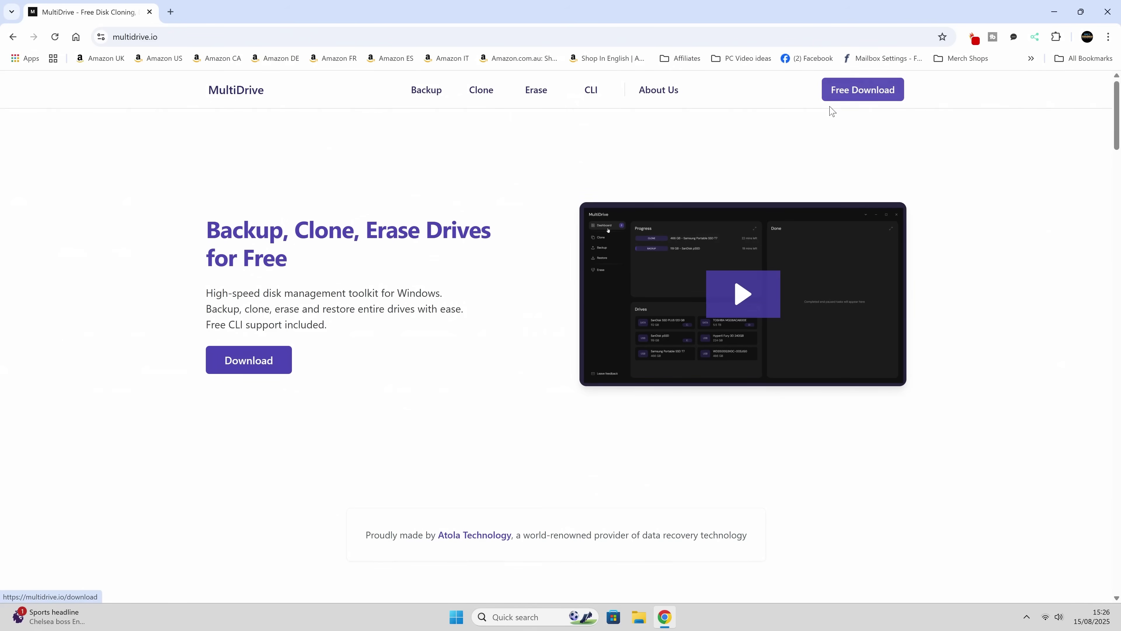
scroll(451, 420, "down", 2)
Browse the Key Features cards on multidrive.io, then close Chrome to reveal the desktop
scroll(451, 420, "down", 7)
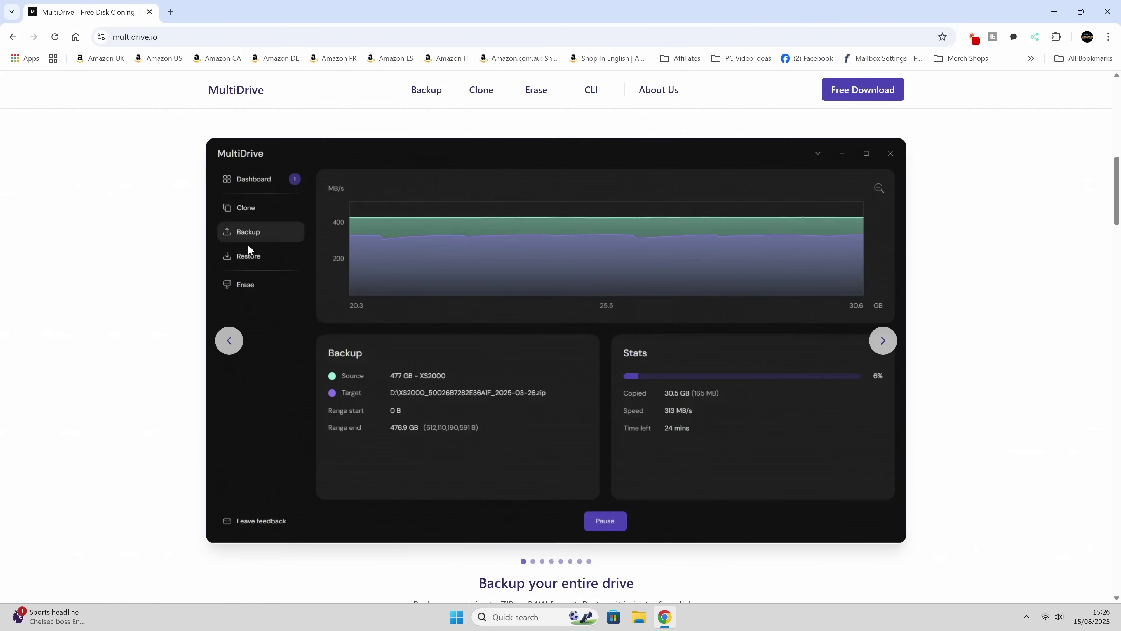
scroll(1001, 452, "down", 3)
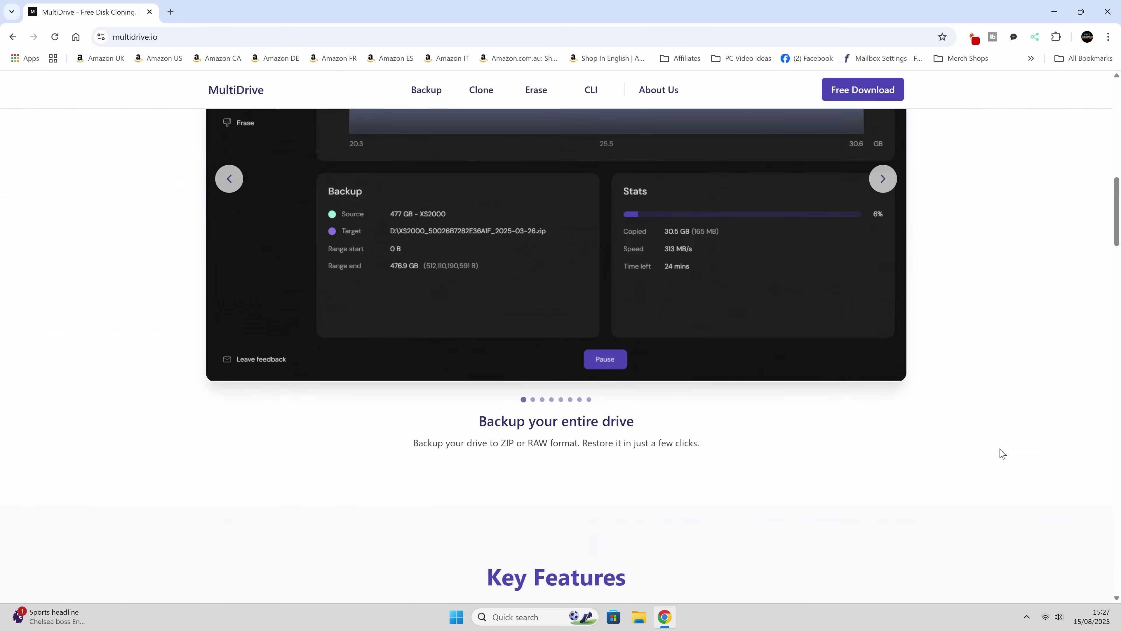
scroll(1001, 452, "down", 9)
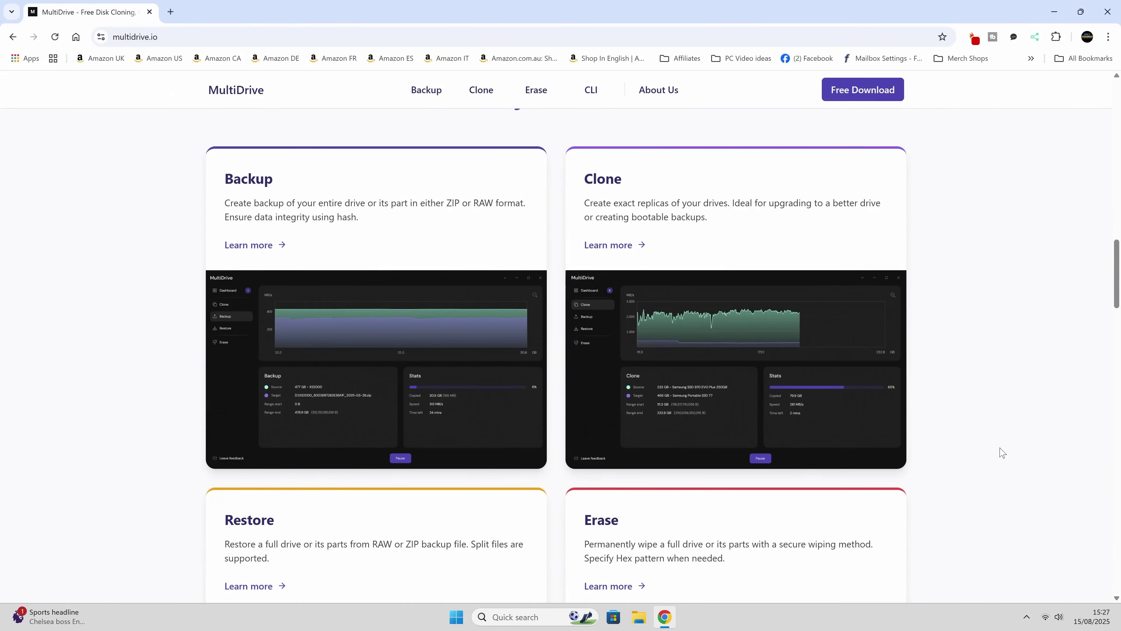
scroll(486, 362, "down", 8)
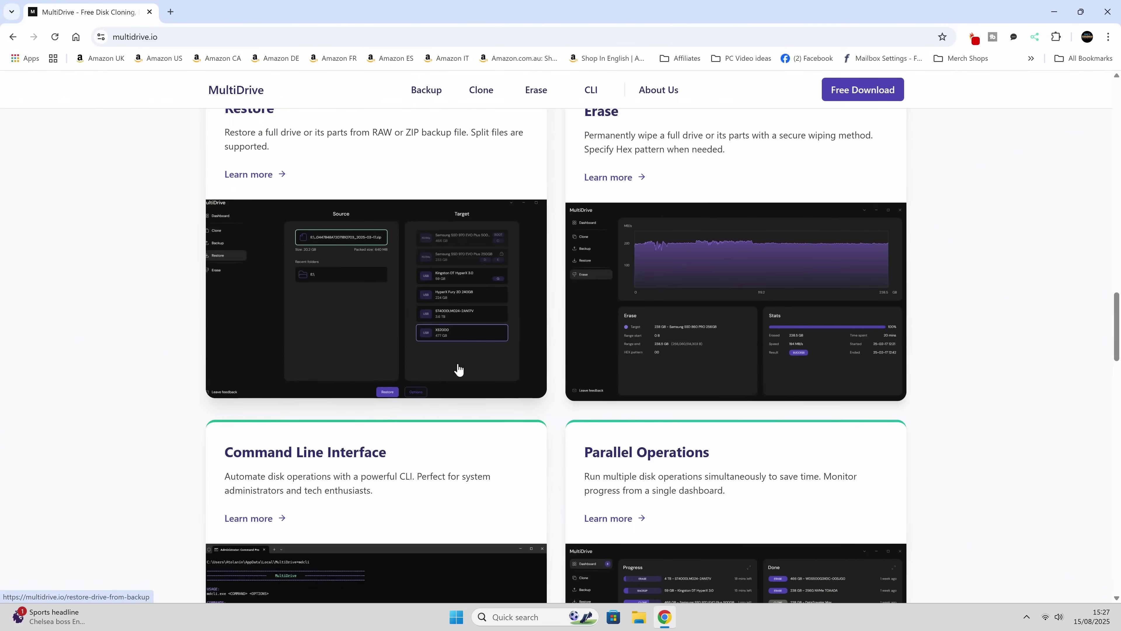
scroll(458, 369, "up", 1)
scroll(458, 369, "down", 3)
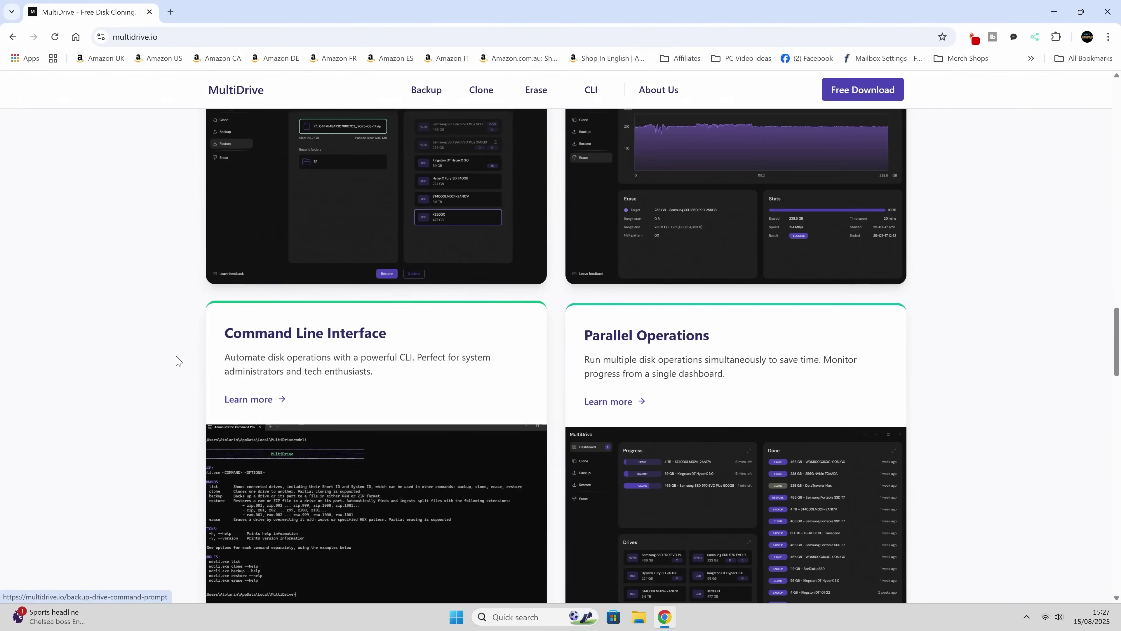
scroll(538, 367, "down", 2)
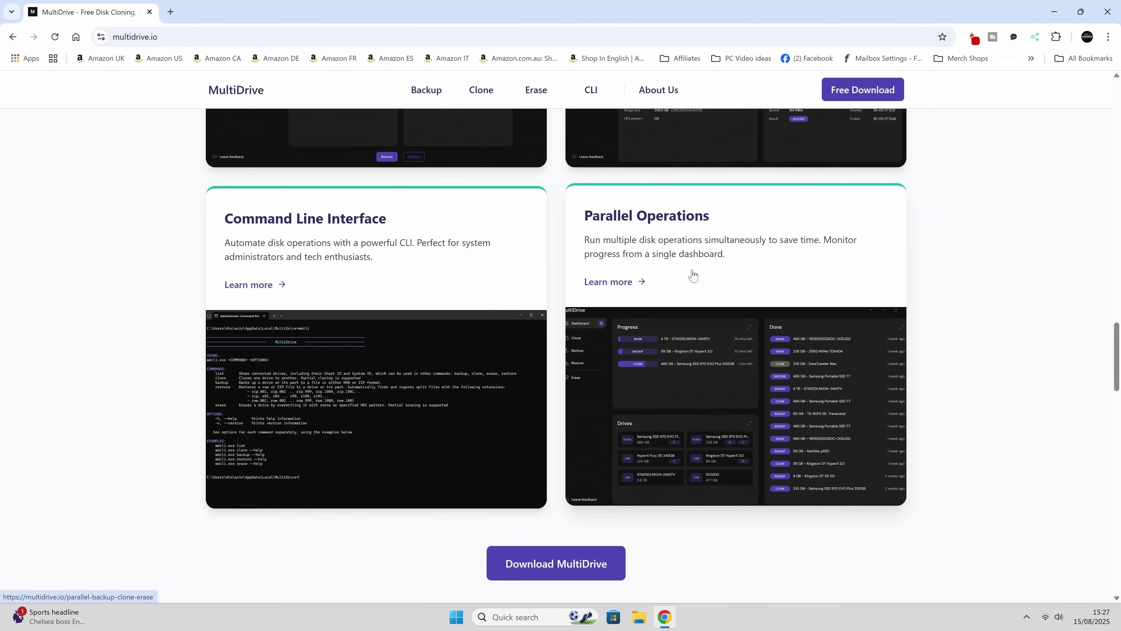
scroll(693, 277, "down", 6)
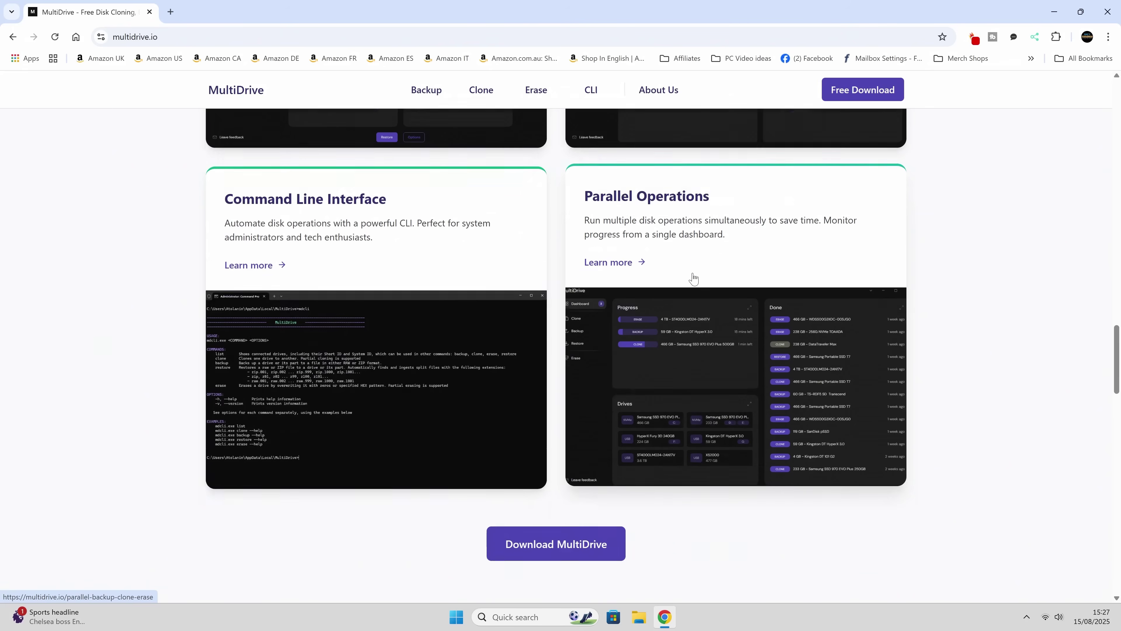
scroll(740, 375, "up", 3)
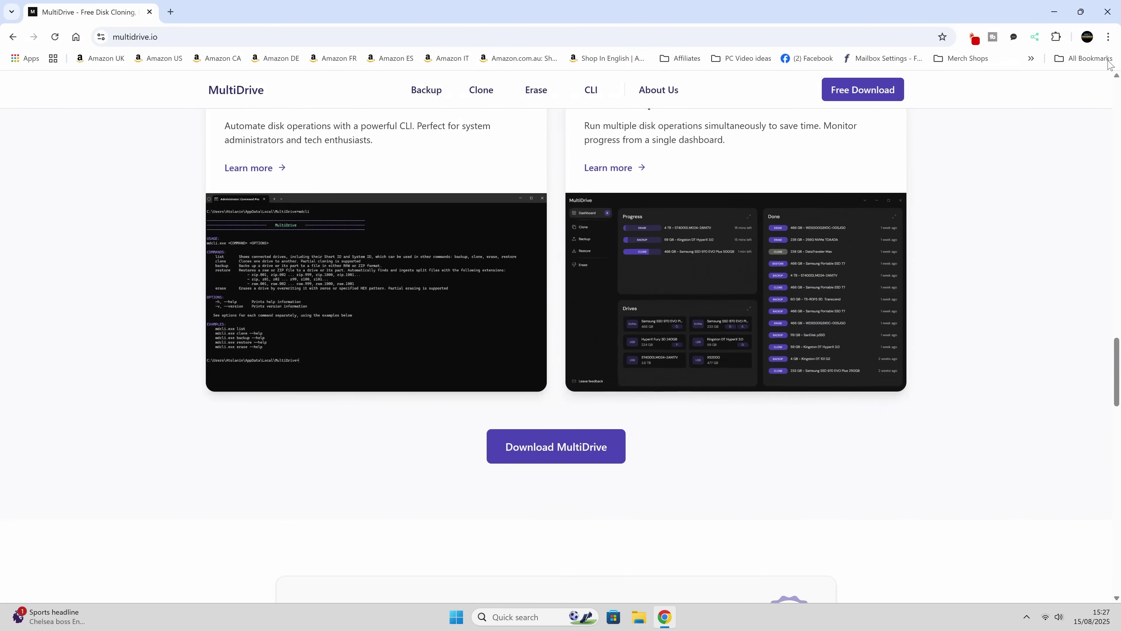
left_click(1111, 12)
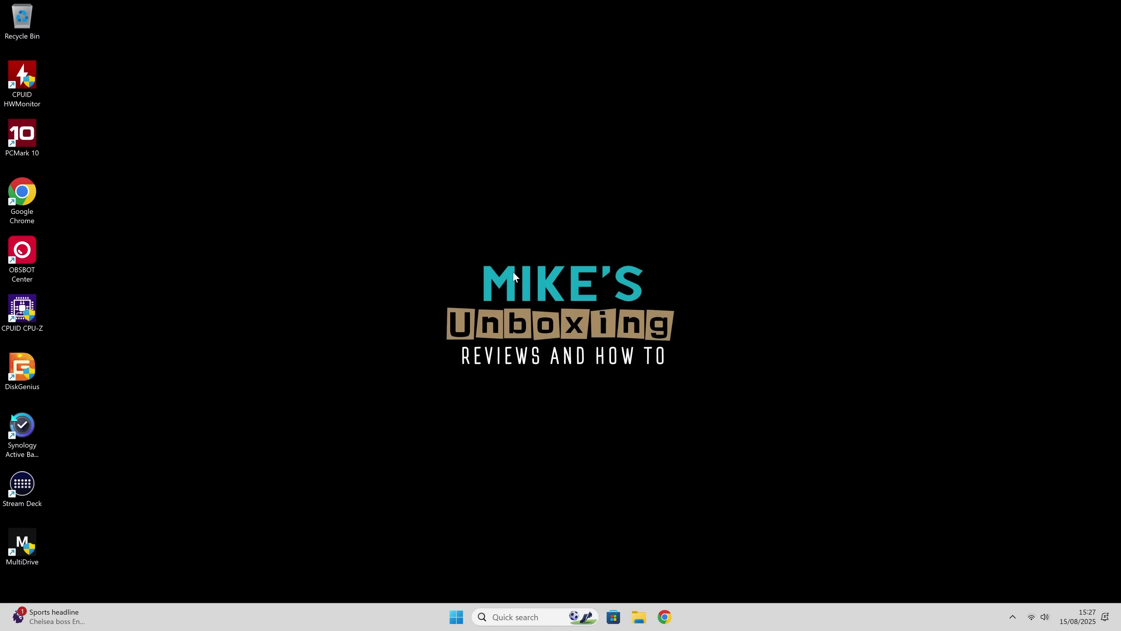
Launch MultiDrive from its desktop shortcut, approving the User Account Control prompt
double_click(24, 546)
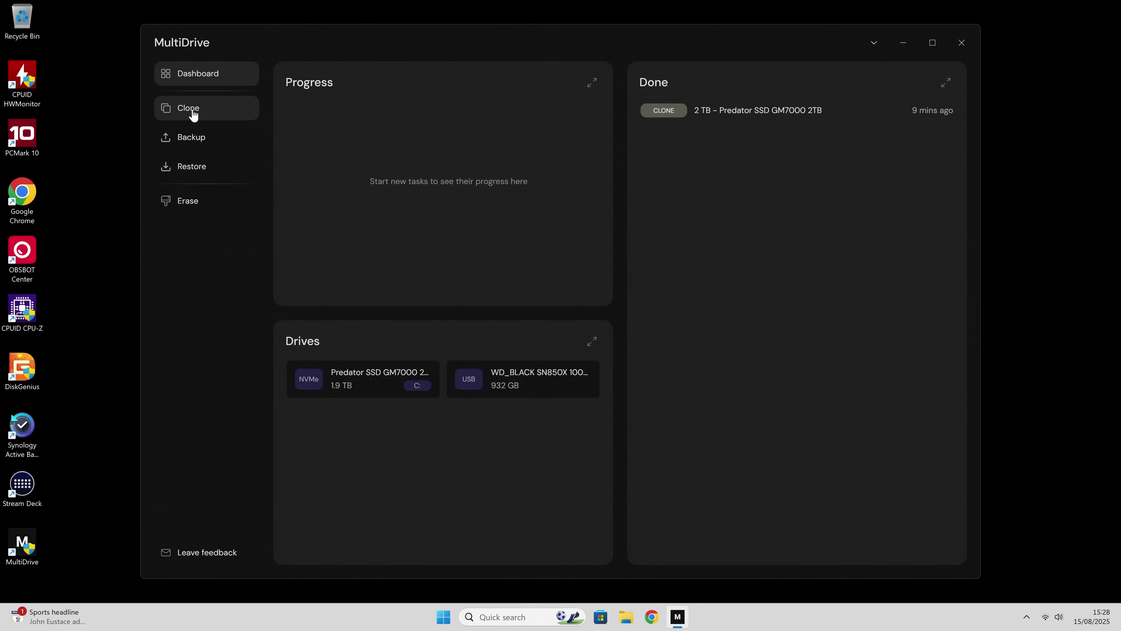
Show the Clone page offering the Predator SSD and WD_BLACK drives
left_click(196, 116)
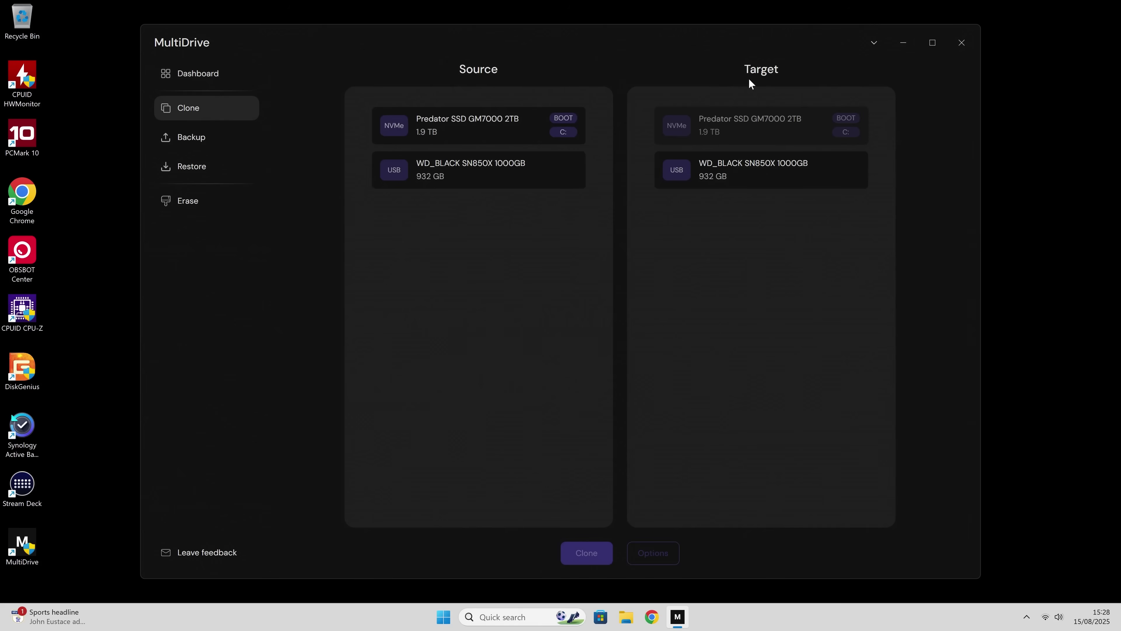
mouse_move(754, 74)
Switch to the Backup page, with .raw format and file splitting off
left_click(193, 138)
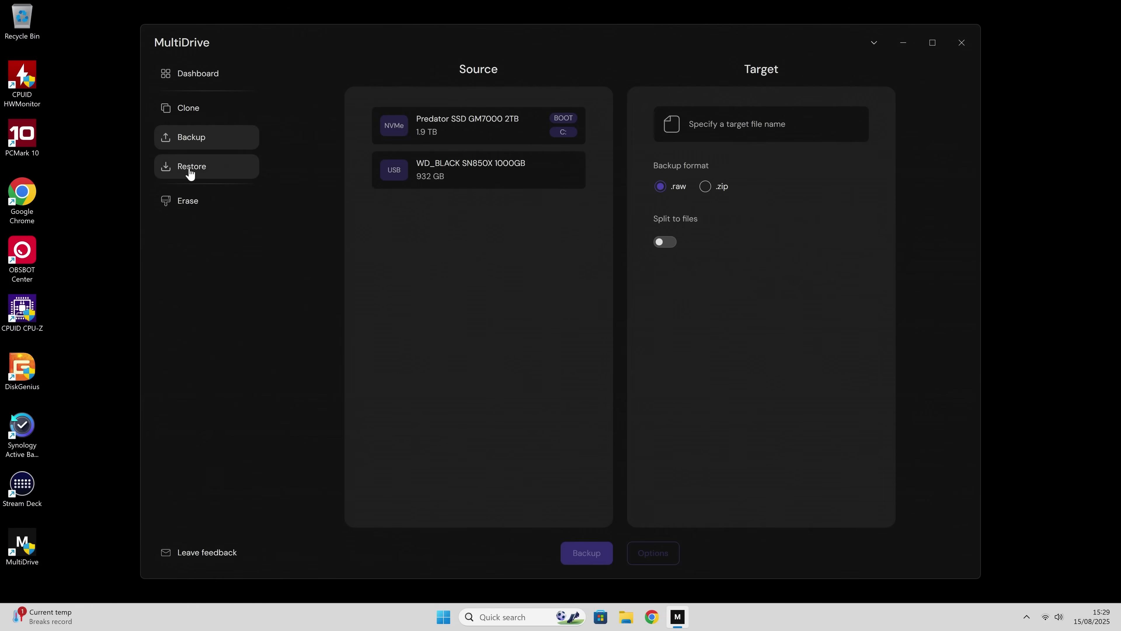
Check the Restore page's tooltip on the boot Predator drive, then move to the Erase page
left_click(190, 170)
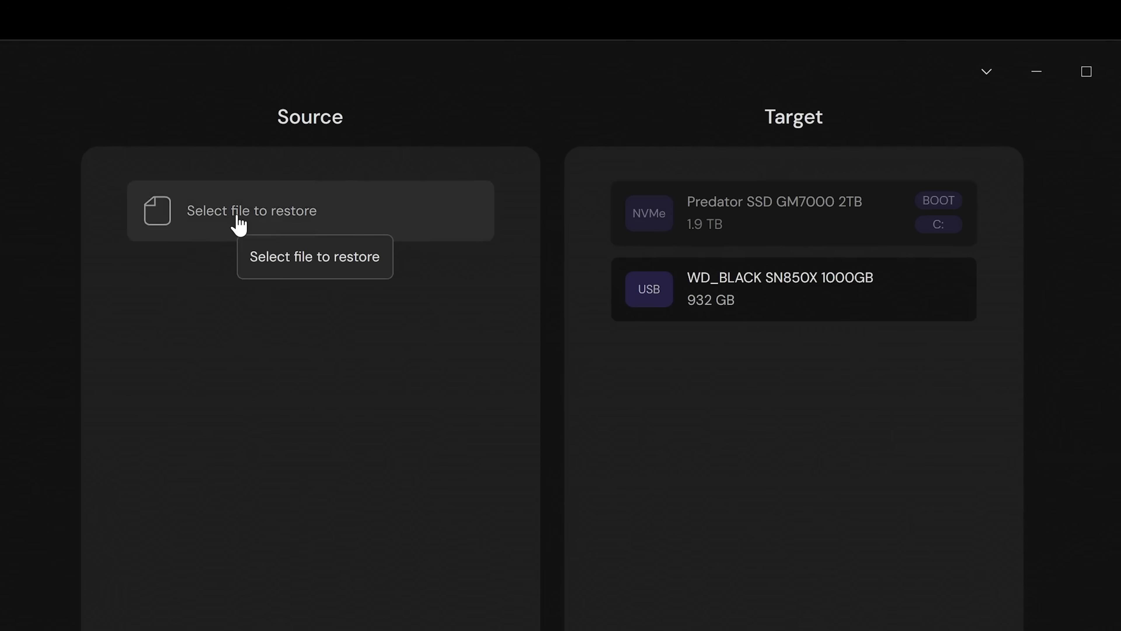
mouse_move(771, 245)
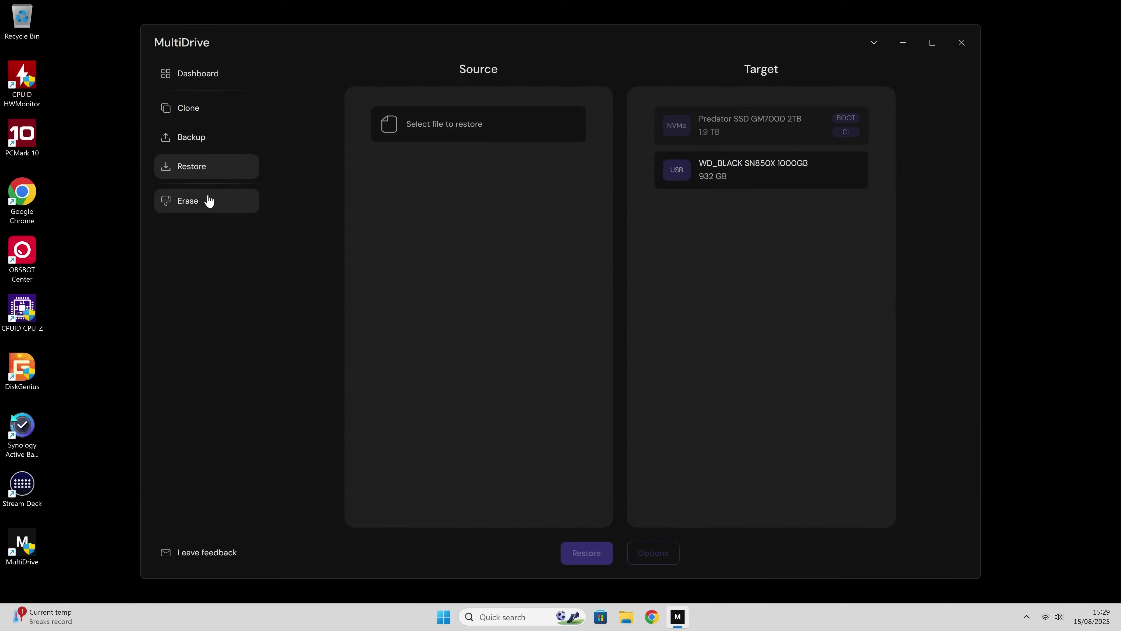
left_click(209, 201)
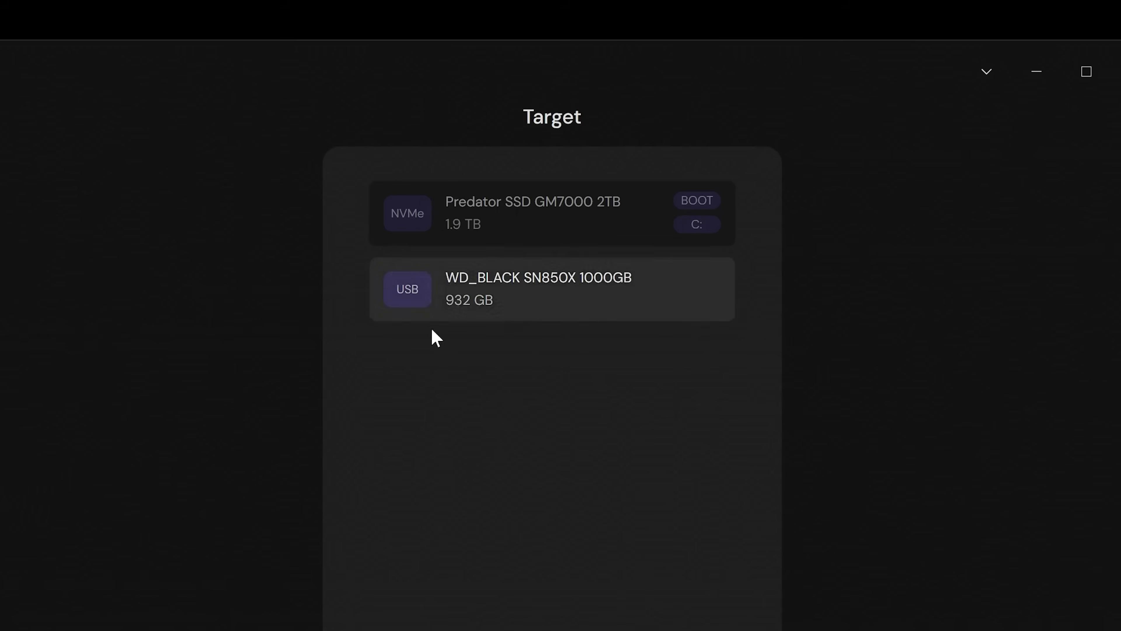
Erase the 932 GB WD_BLACK SN850X USB drive and return to the Dashboard
left_click(589, 175)
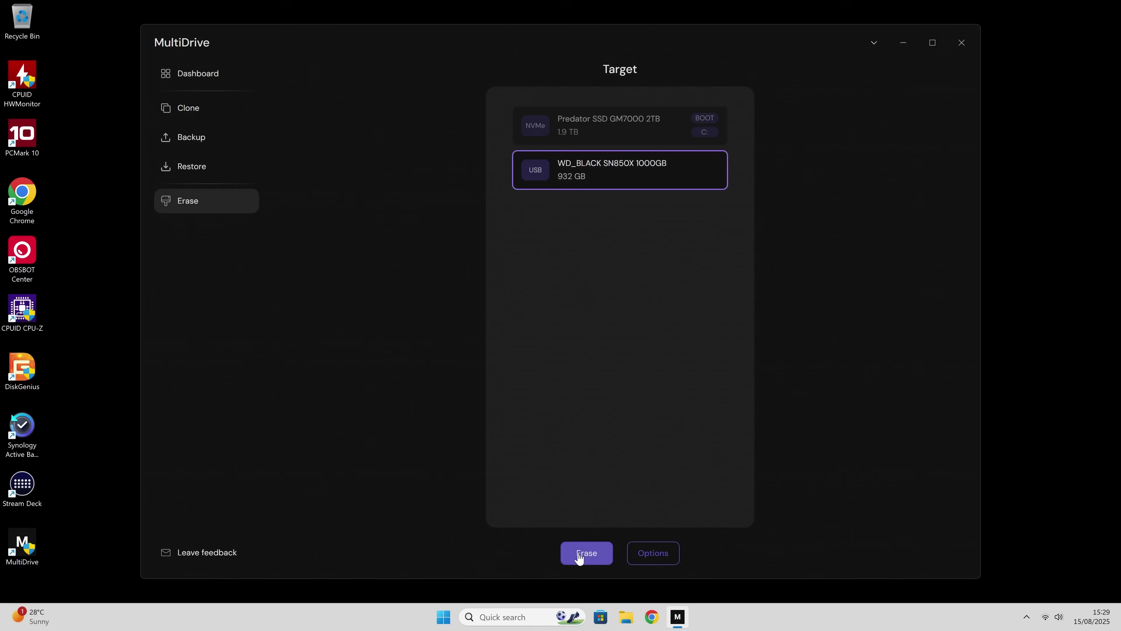
left_click(579, 553)
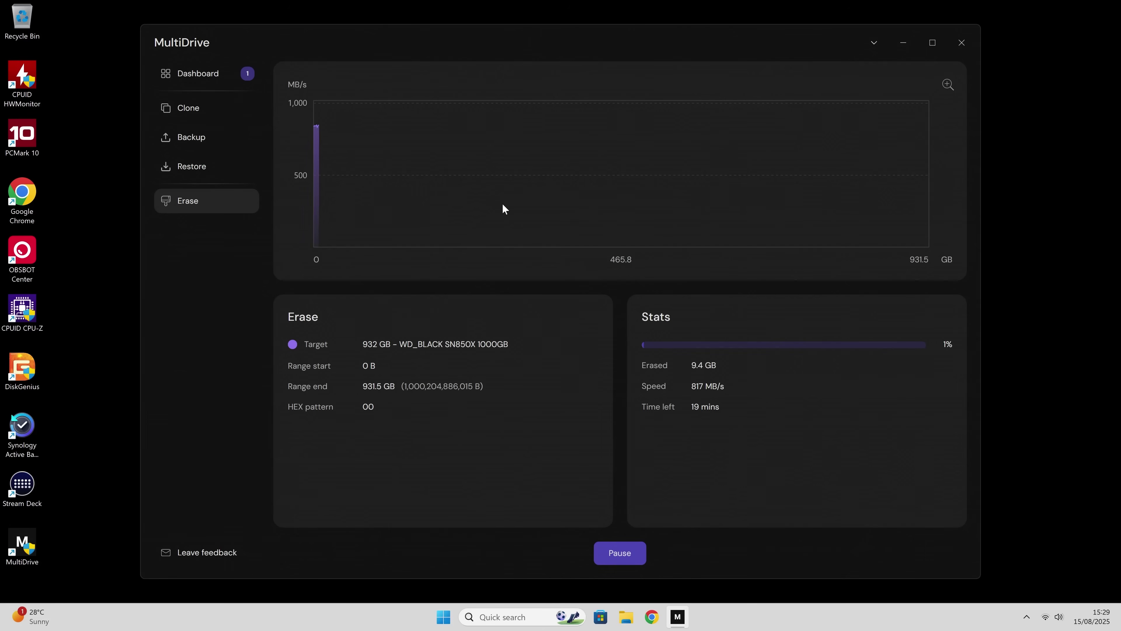
left_click(612, 560)
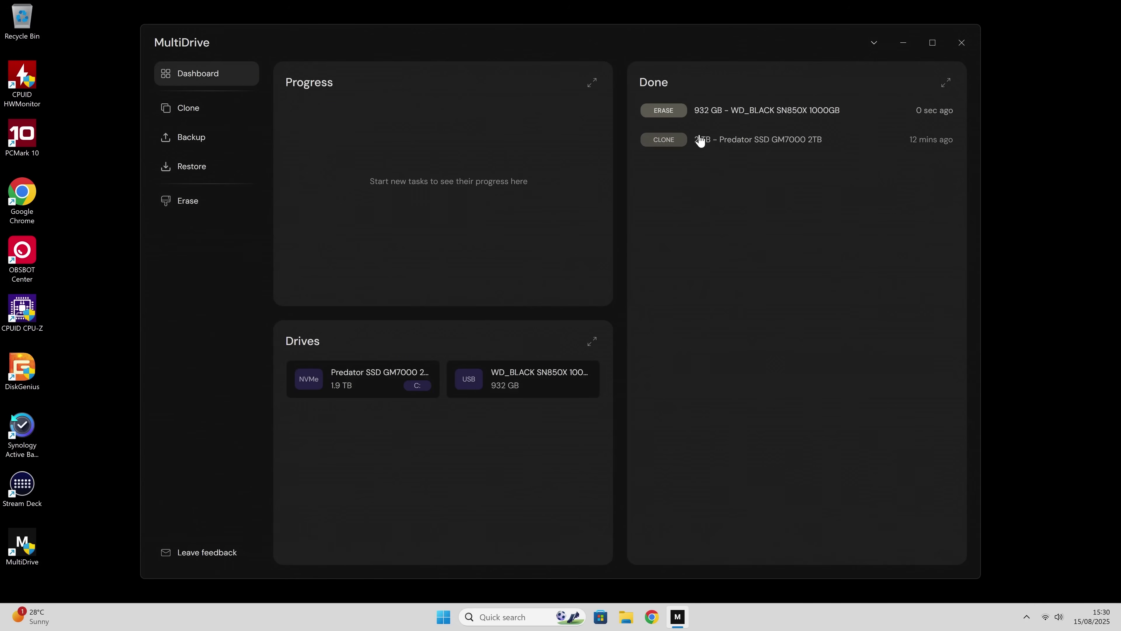
View the Predator-to-MTFDHBL512TDQ clone job, paused at 27% with 132.4 GB copied
left_click(726, 141)
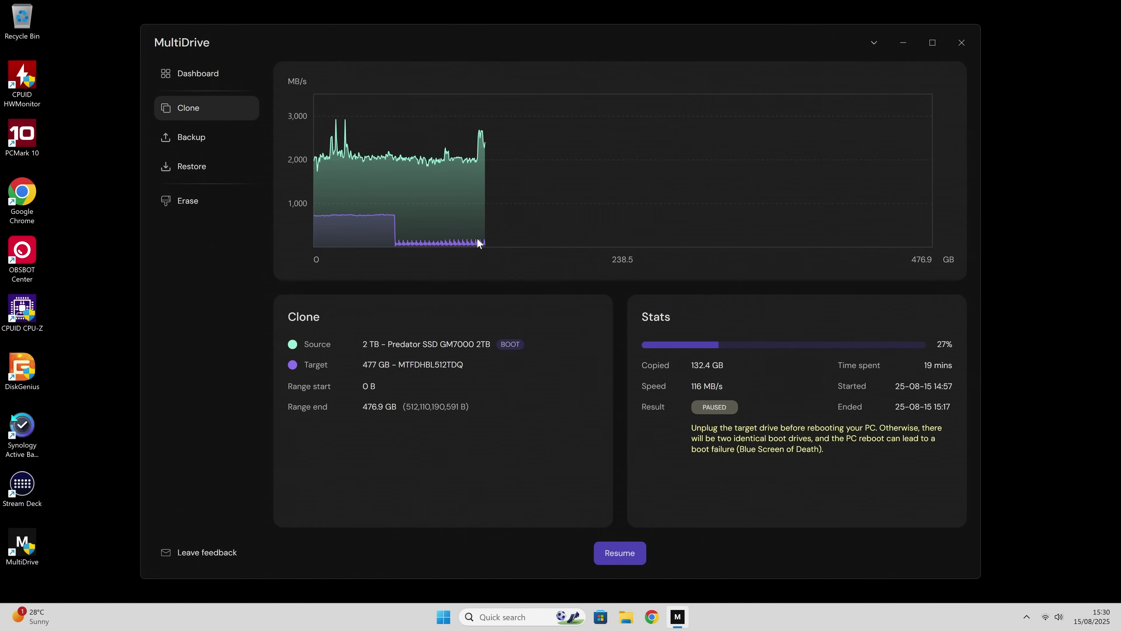
mouse_move(477, 241)
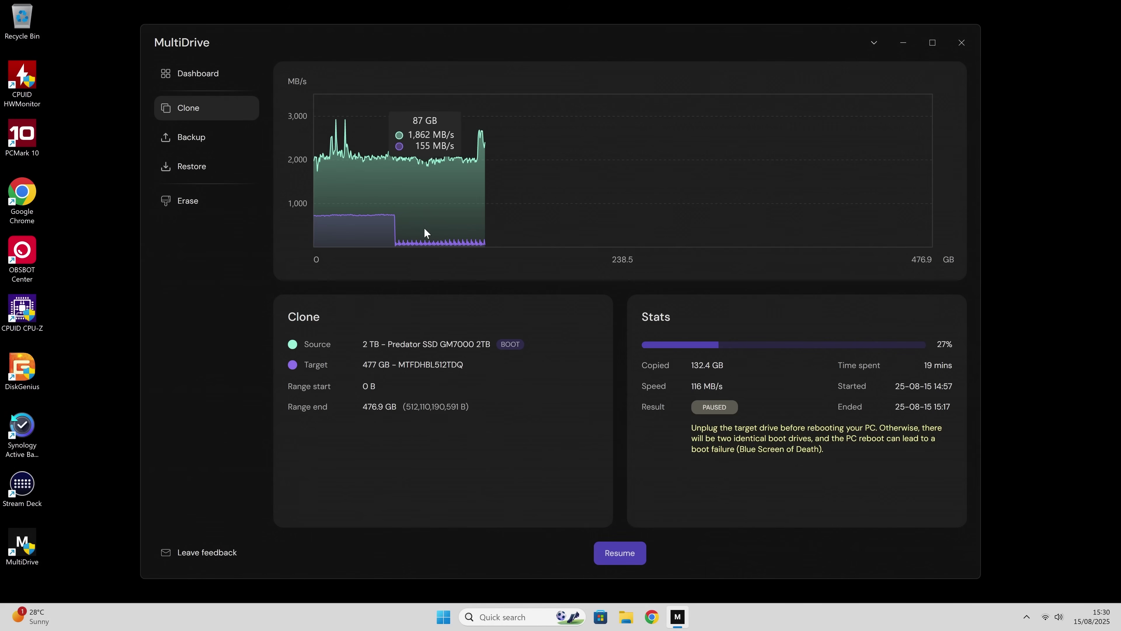
On the Clone page, pick Predator SSD GM7000 2TB as source and WD_BLACK SN850X 1000GB as target
left_click(179, 110)
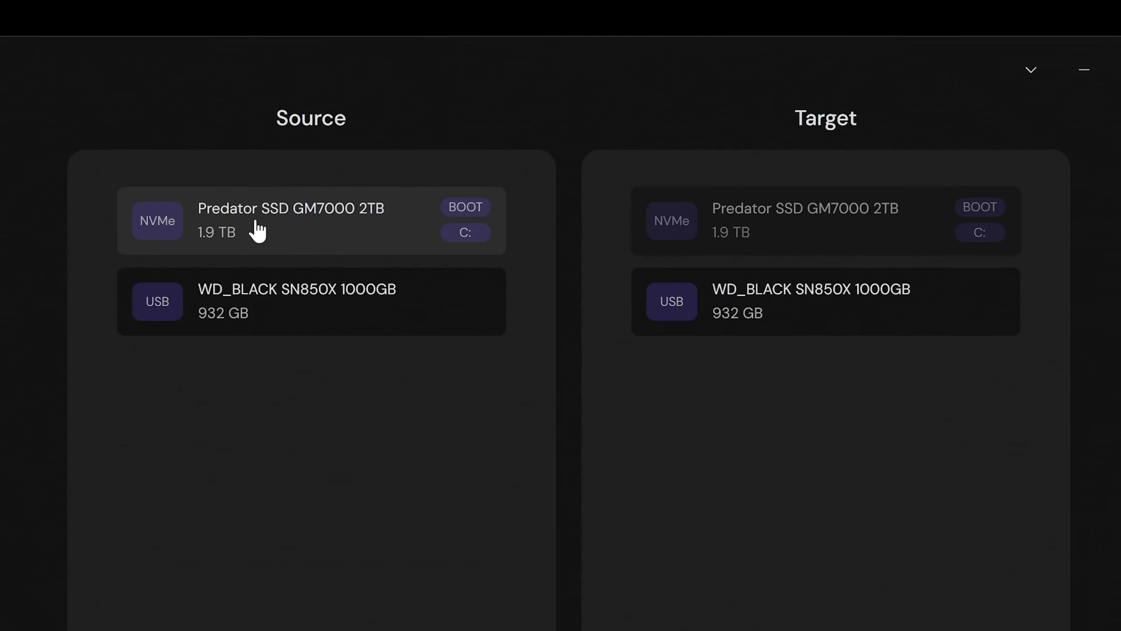
left_click(257, 231)
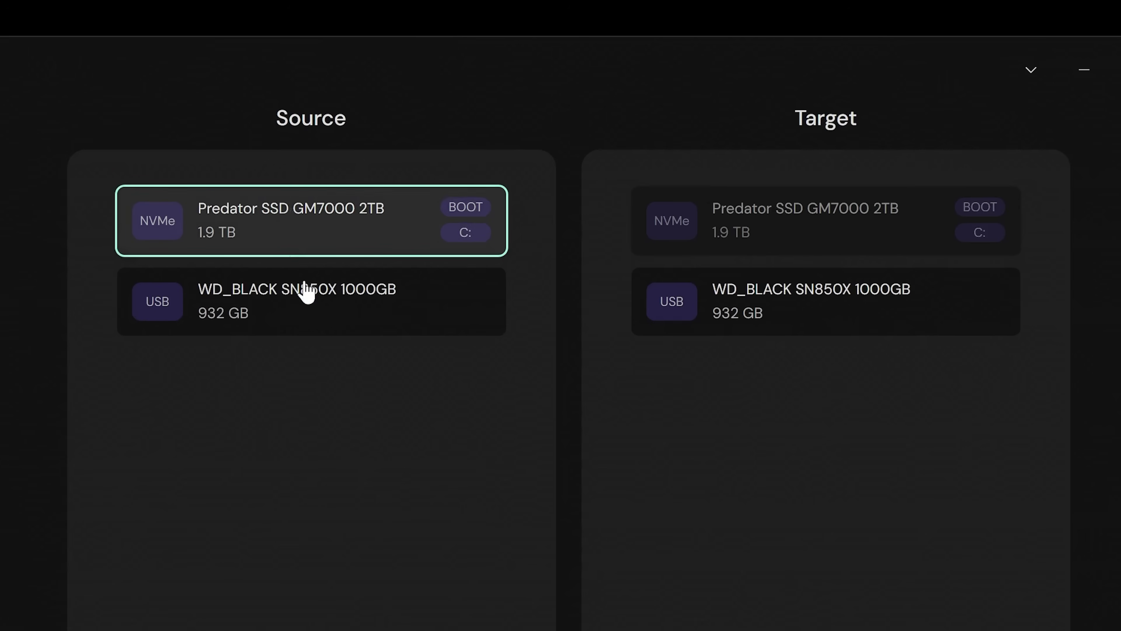
left_click(808, 310)
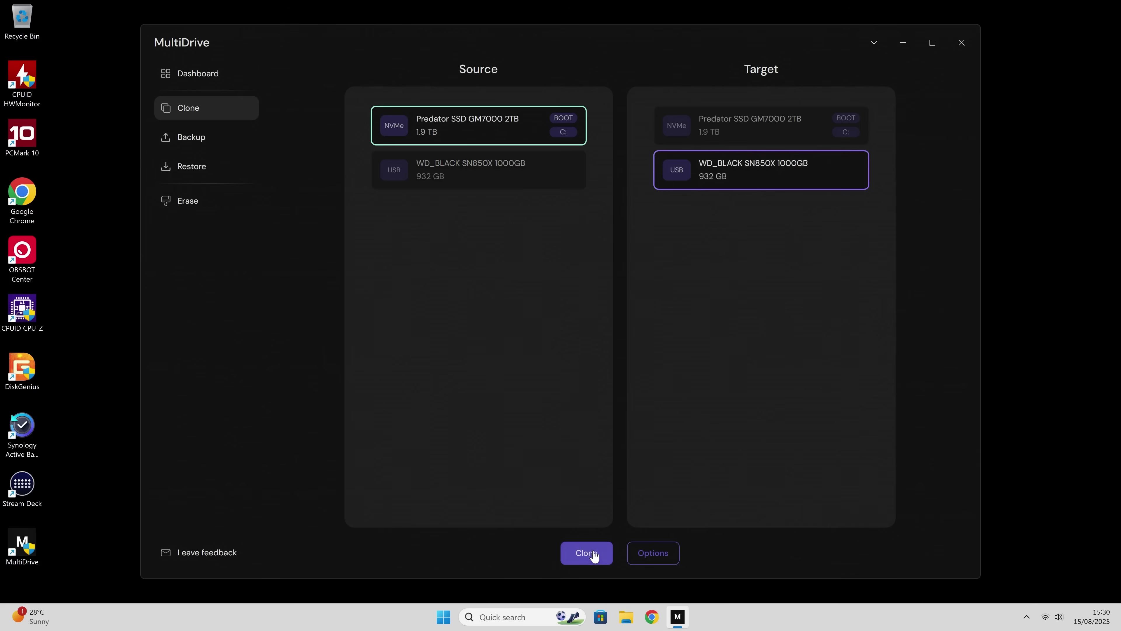
Start the Predator-to-WD_BLACK clone, confirming the boot-drive warning with YES and accepting the size prompt
left_click(589, 553)
left_click(528, 315)
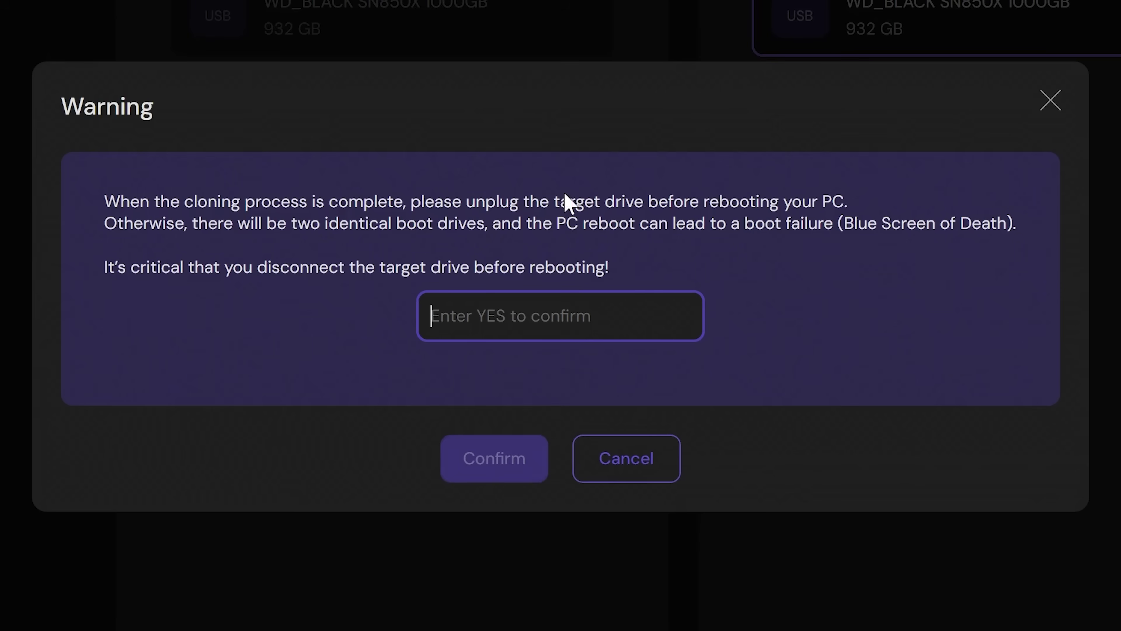
type("yes")
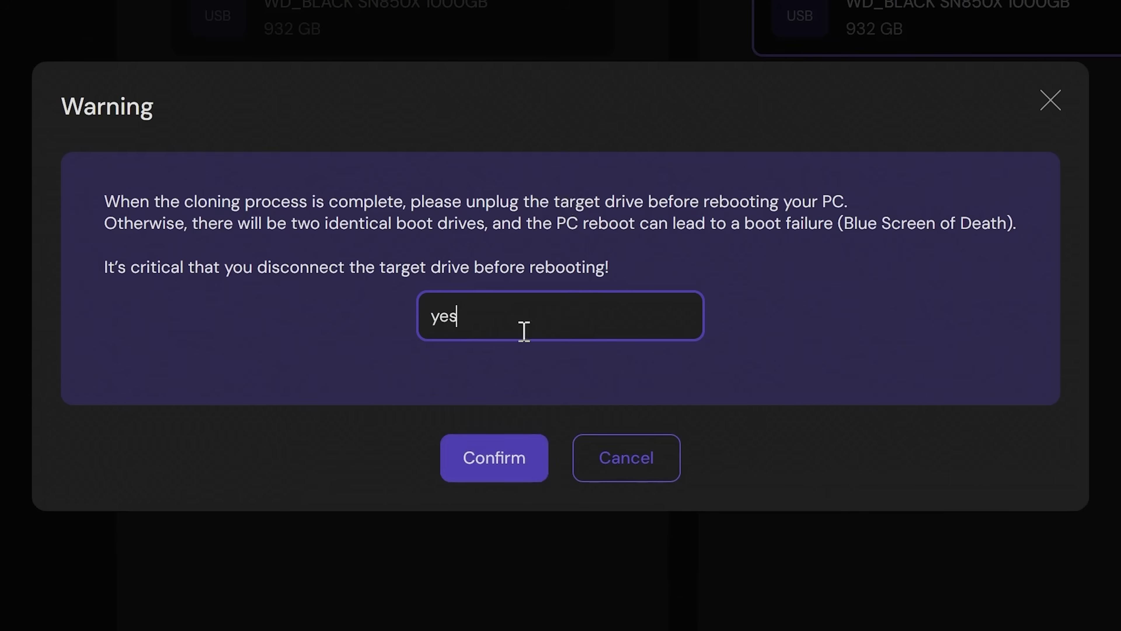
left_click(508, 460)
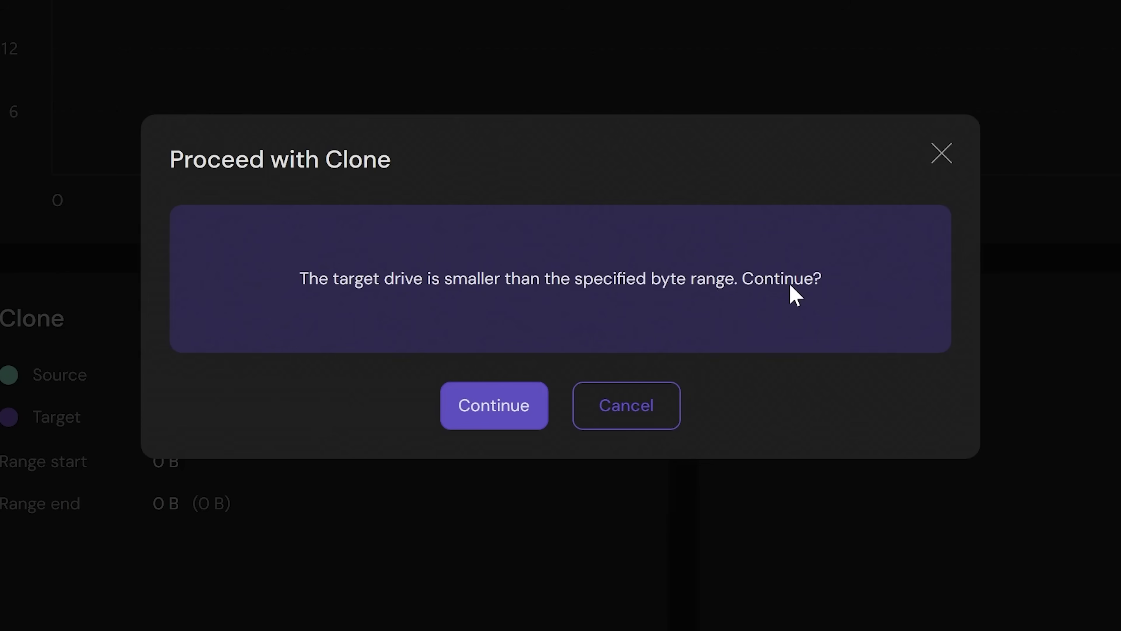
left_click(490, 409)
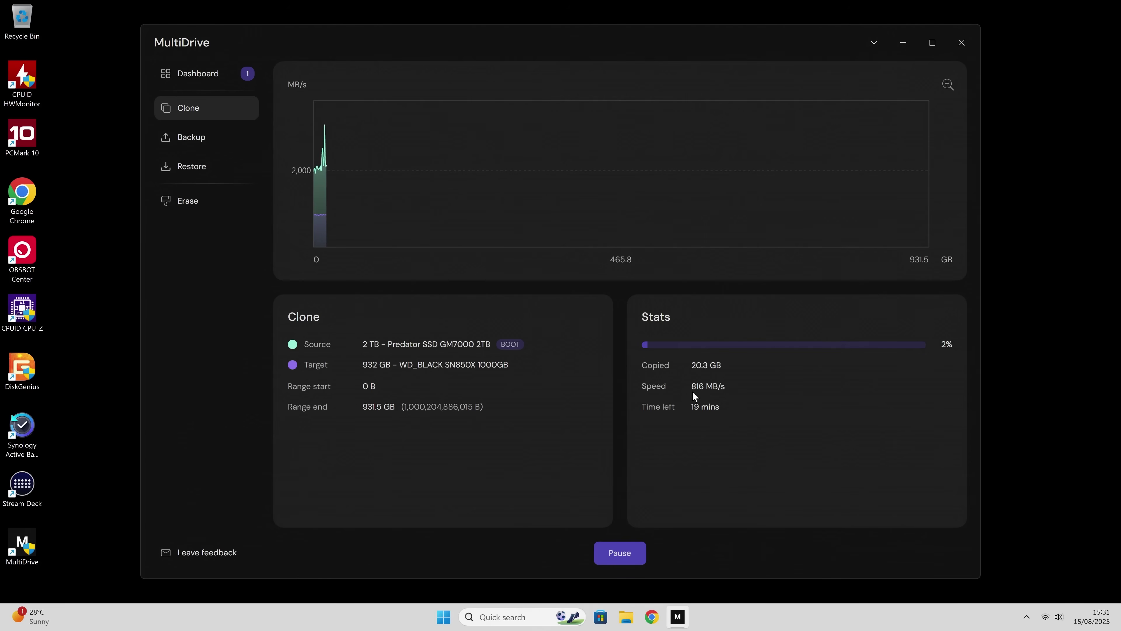
Continue past the size warning so the Predator SSD starts copying onto WD_BLACK
mouse_move(698, 390)
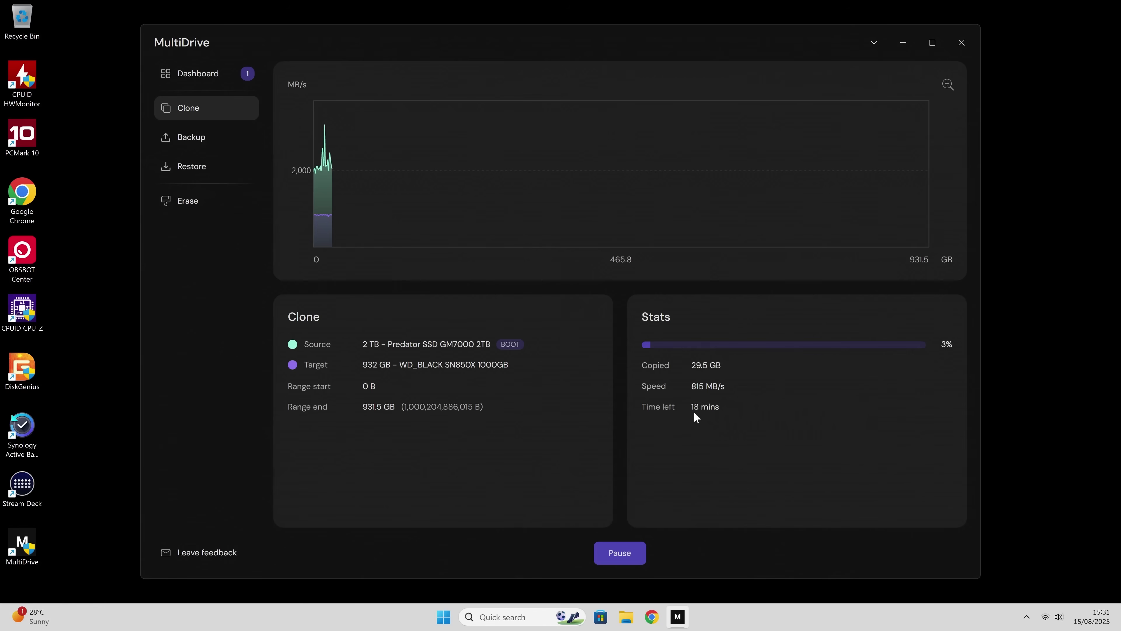
Zoom the speed chart in, back out to the full 0–931.5 GB range, then in again
left_click(948, 85)
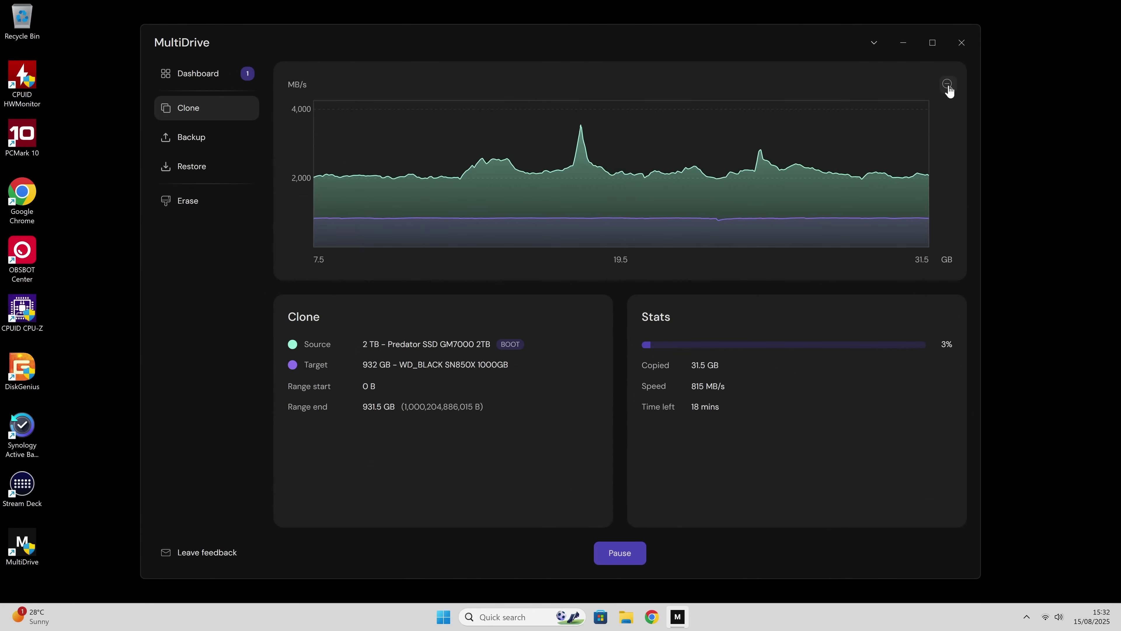
mouse_move(645, 179)
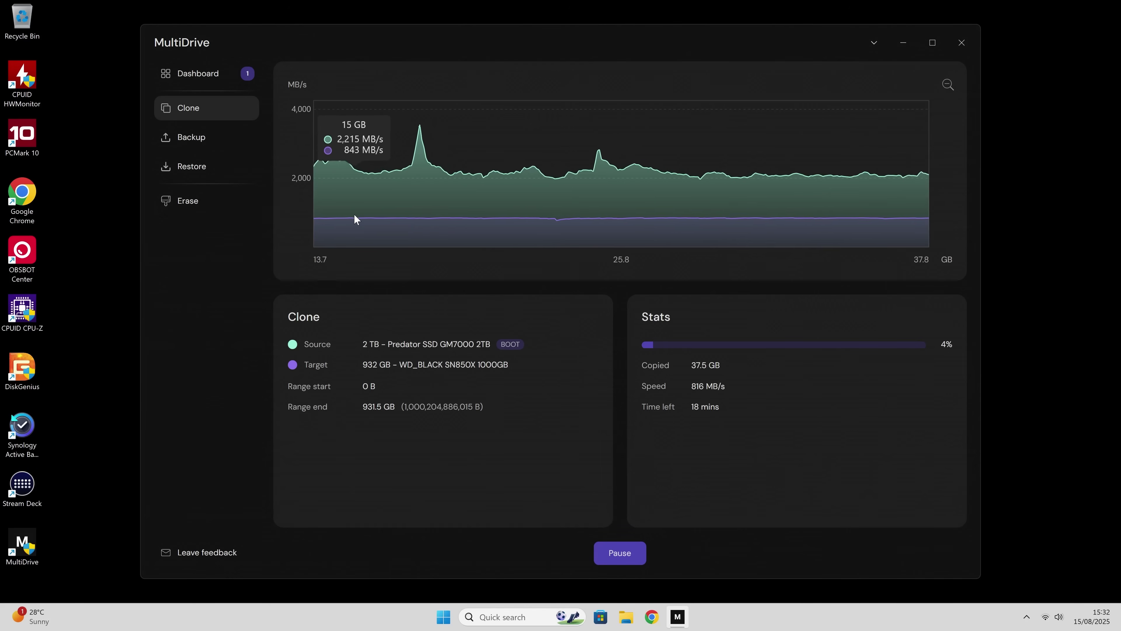
left_click(947, 85)
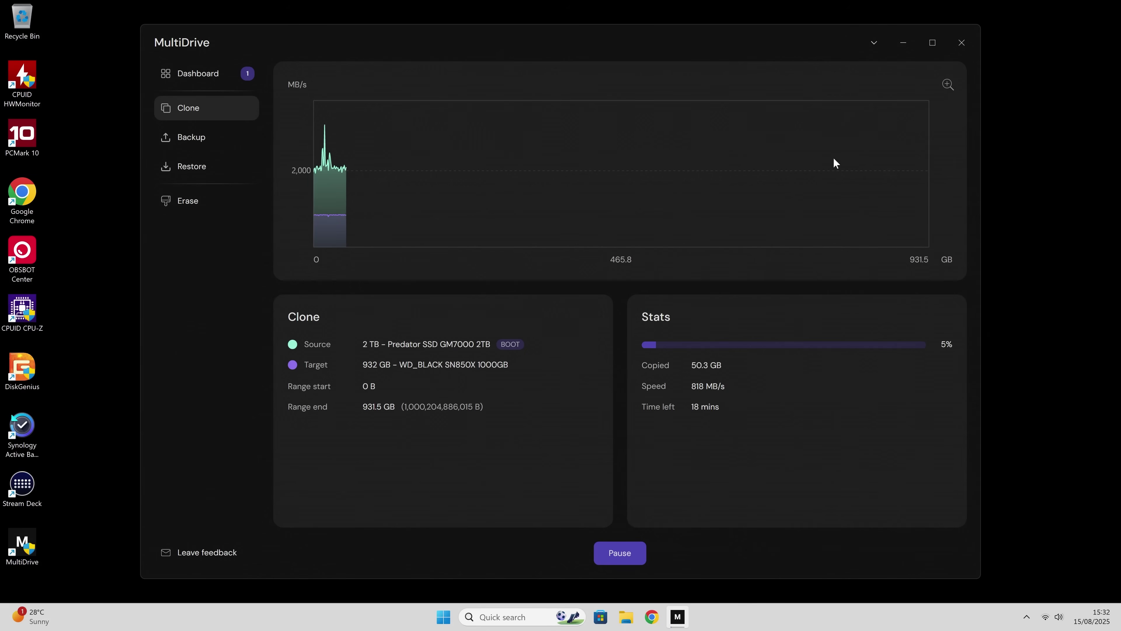
left_click(943, 91)
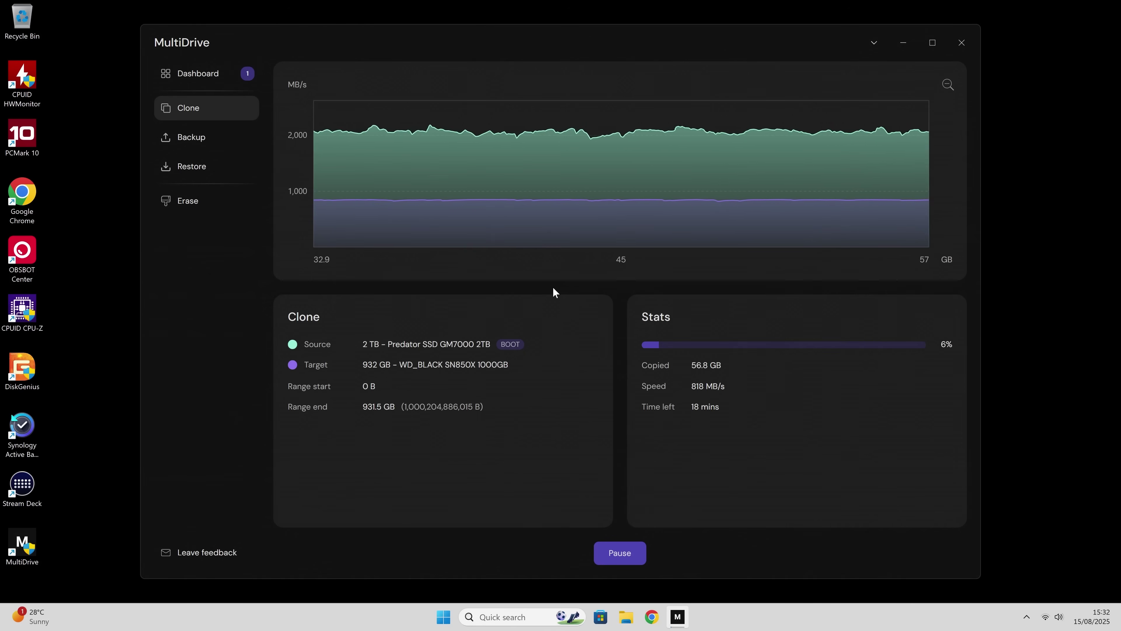
Pause the WD_BLACK clone, reopen its CLONE entry from the Done list, and resume it
left_click(614, 552)
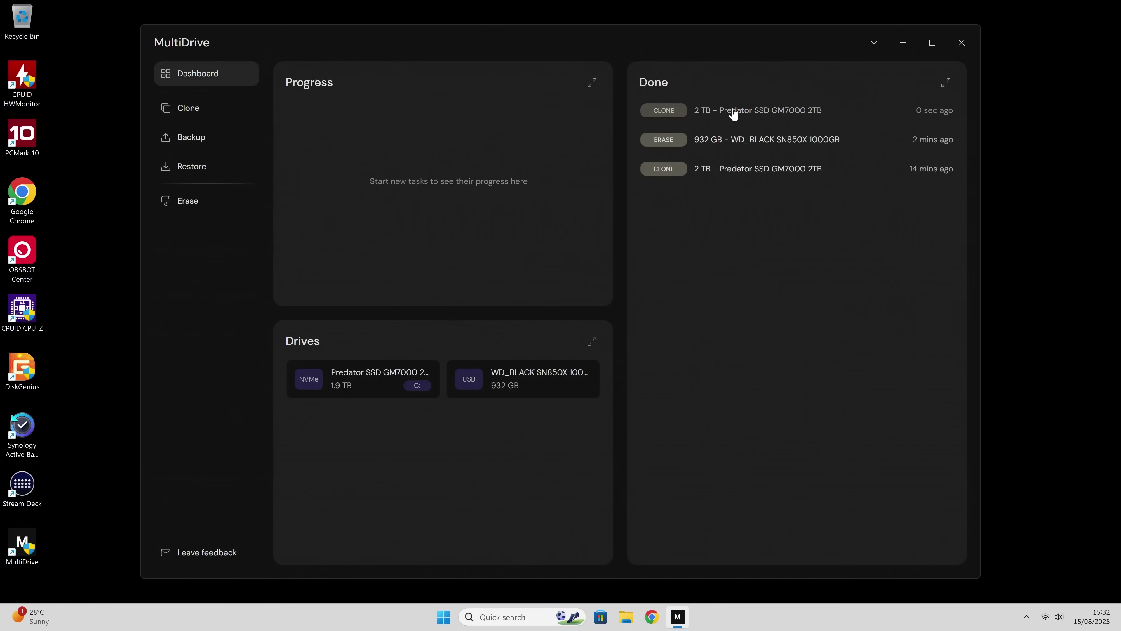
left_click(734, 113)
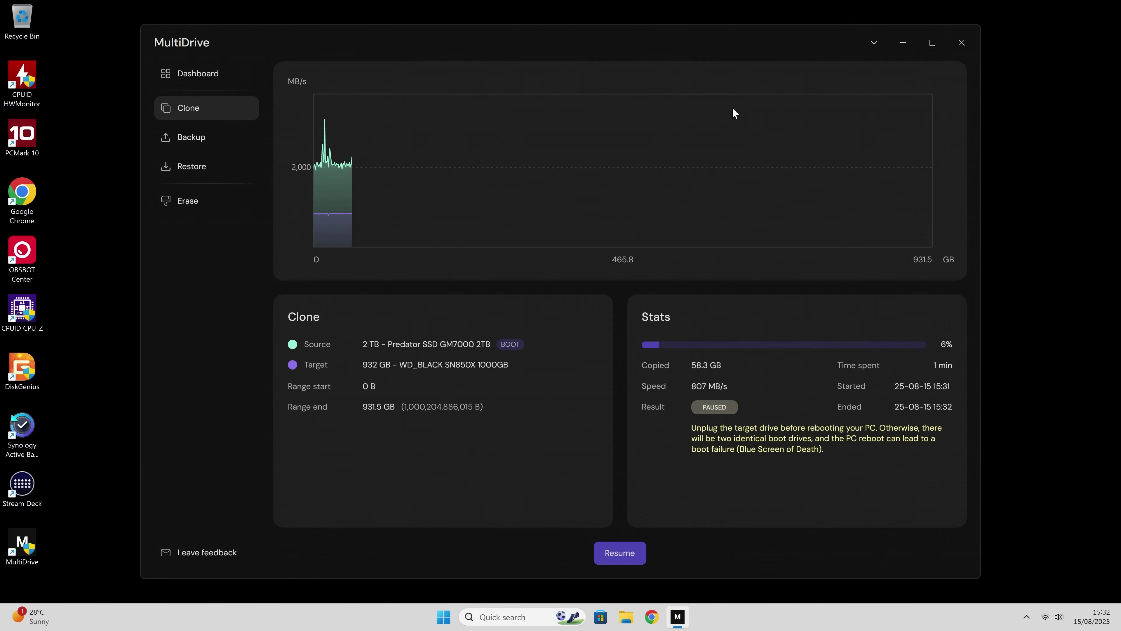
left_click(635, 558)
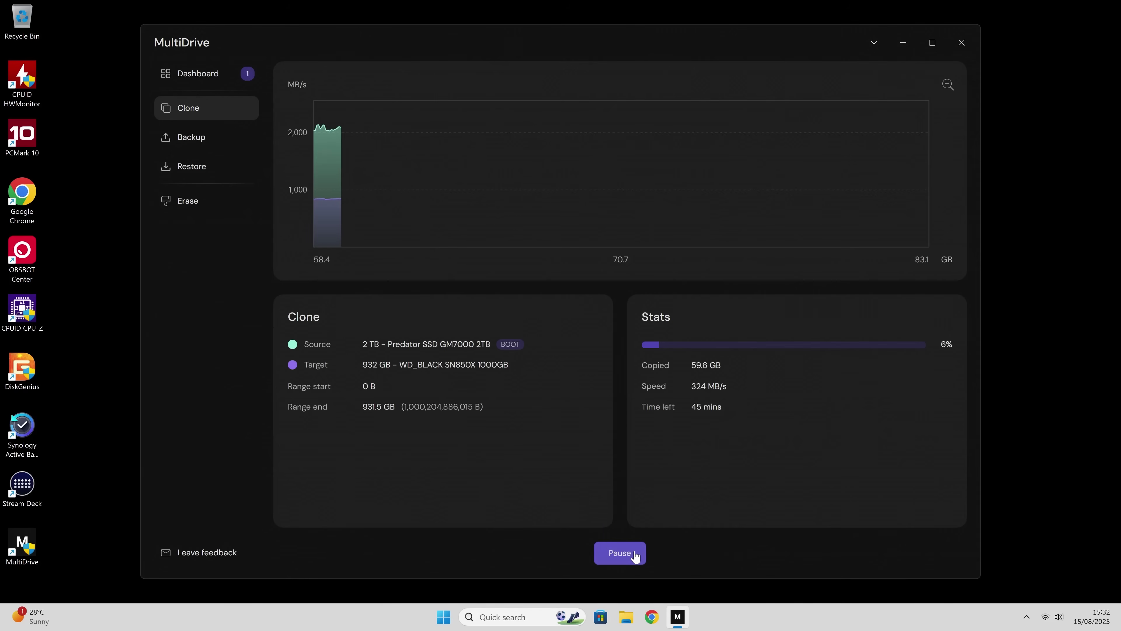